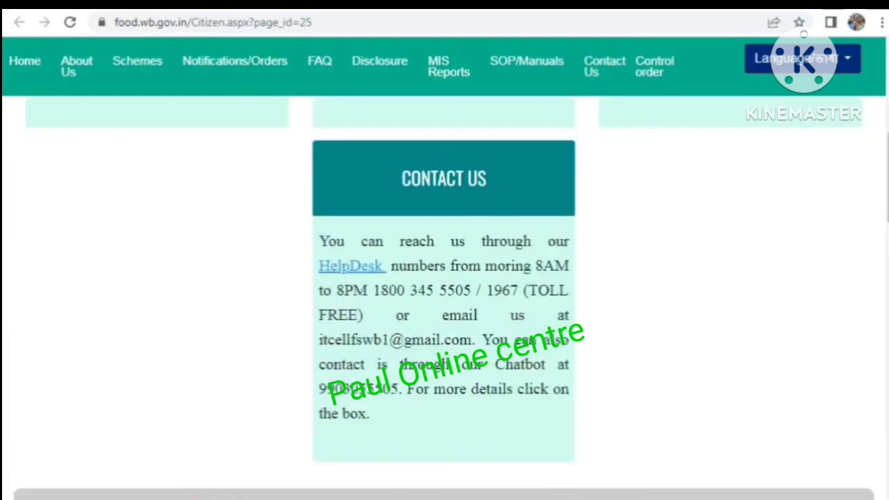
# Examine the Inquiry and Digital Ration Card Related Services sections of the citizen services page
pyautogui.scroll(-2, 719, 270)
pyautogui.scroll(2, 718, 270)
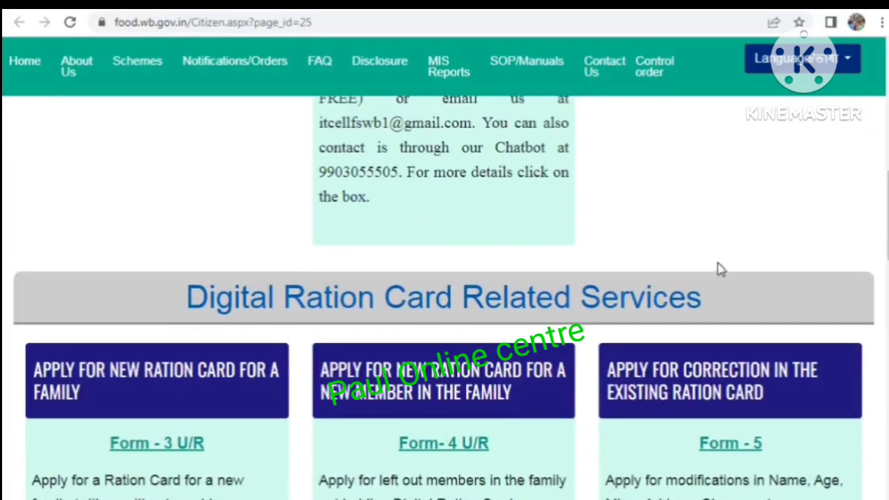
pyautogui.scroll(5, 719, 269)
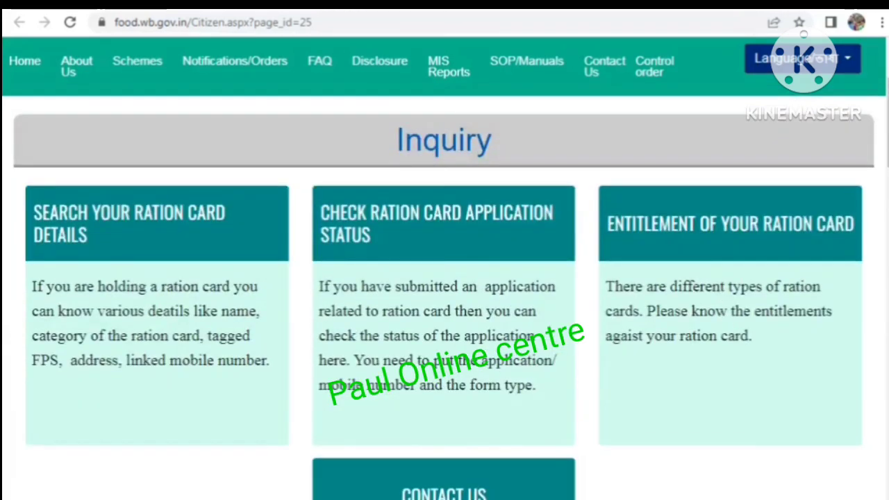
pyautogui.click(803, 58)
pyautogui.click(650, 158)
pyautogui.scroll(3, 650, 160)
pyautogui.scroll(-3, 667, 238)
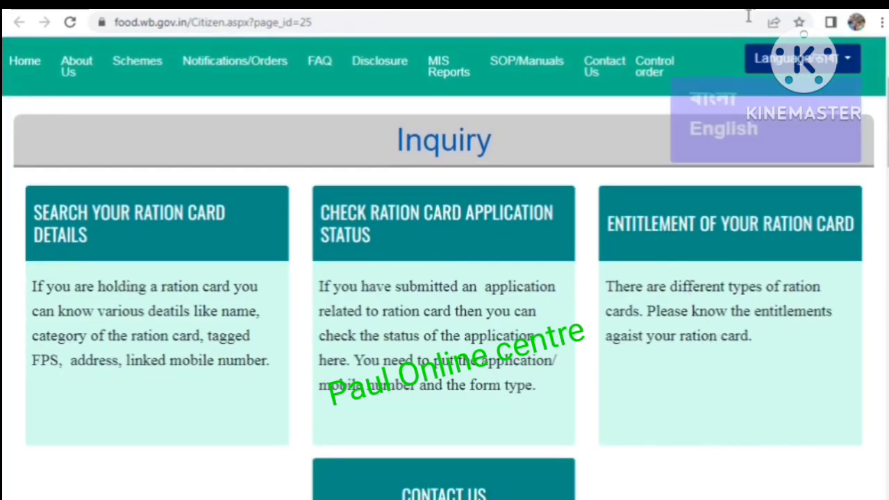
pyautogui.scroll(-10, 630, 145)
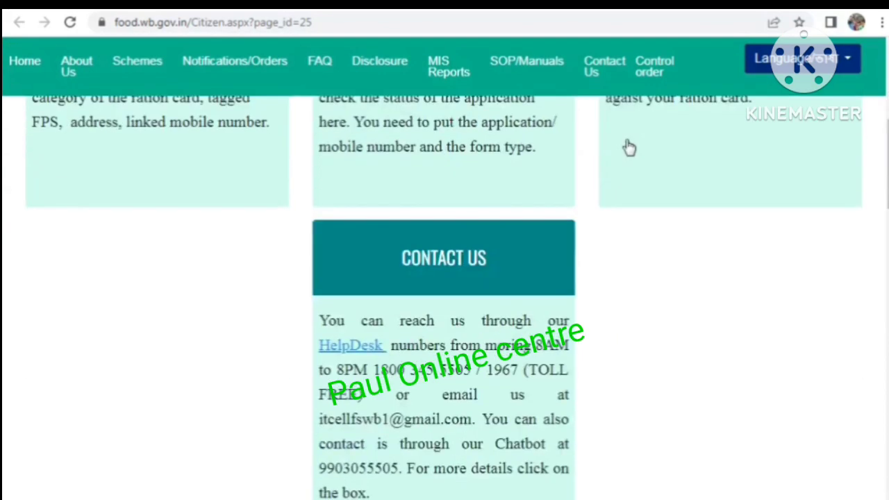
pyautogui.scroll(-4, 645, 173)
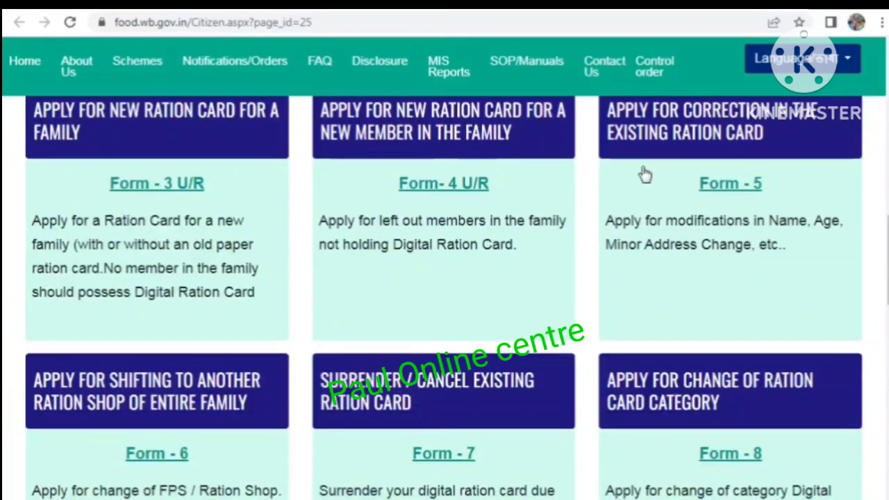
pyautogui.scroll(8, 663, 209)
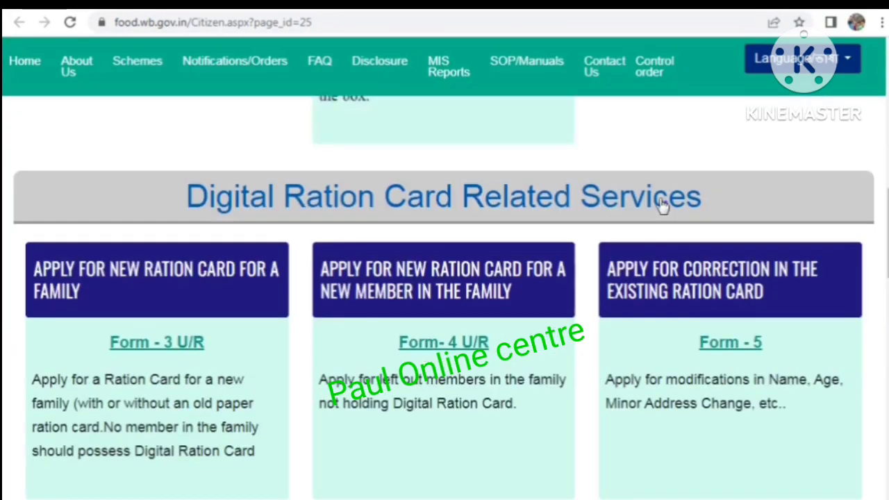
pyautogui.scroll(5, 659, 201)
pyautogui.scroll(-10, 664, 198)
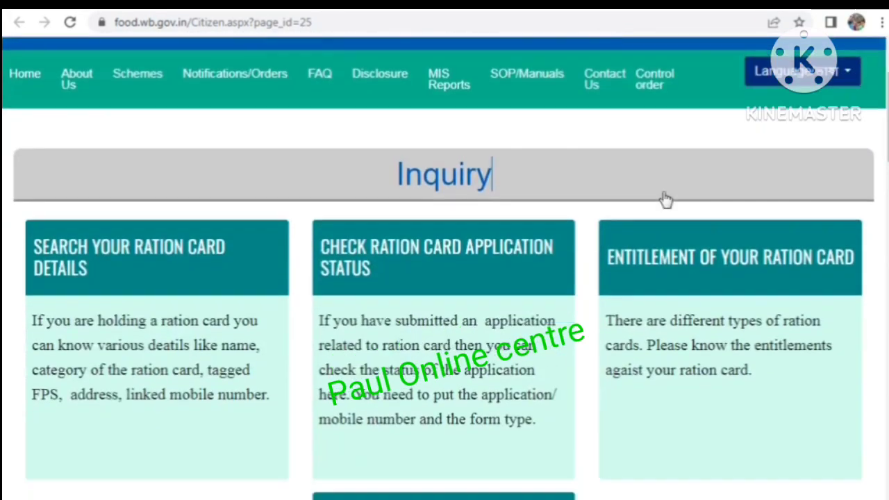
pyautogui.scroll(-8, 670, 203)
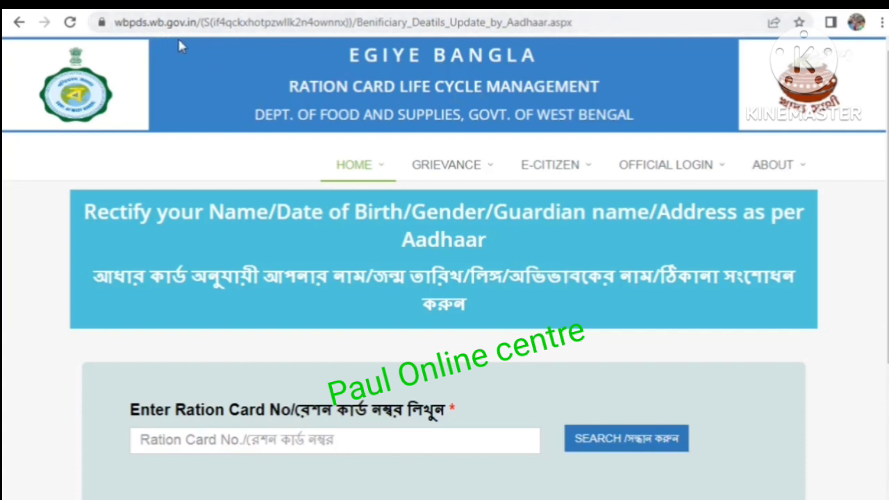
# Look up the beneficiary's ration card details by ration card number on the Aadhaar-based rectification page
pyautogui.scroll(-3, 204, 71)
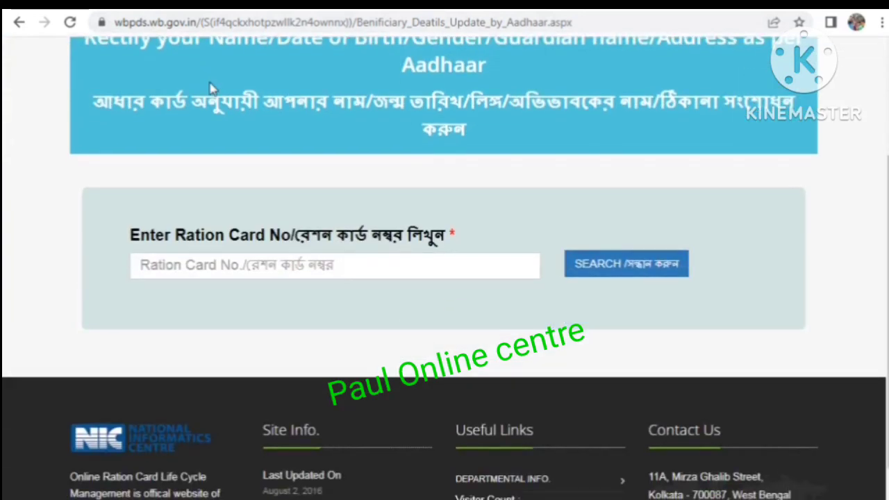
pyautogui.scroll(3, 208, 80)
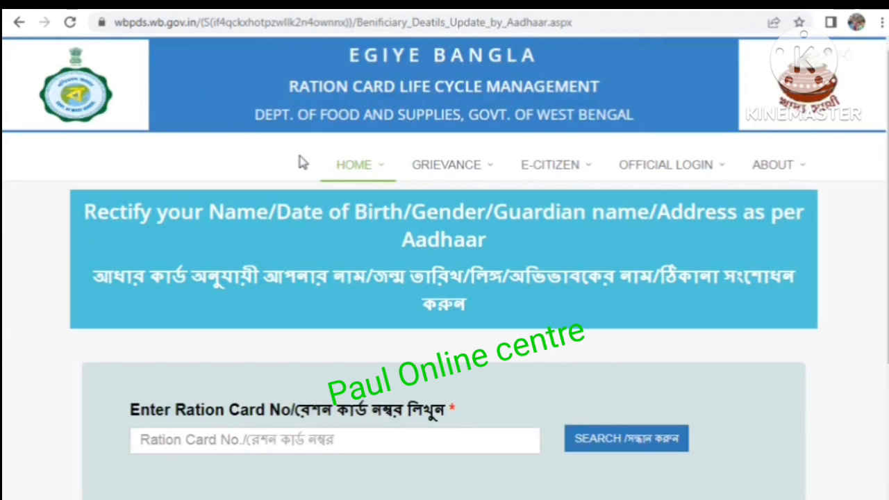
pyautogui.scroll(-3, 303, 162)
pyautogui.scroll(3, 303, 162)
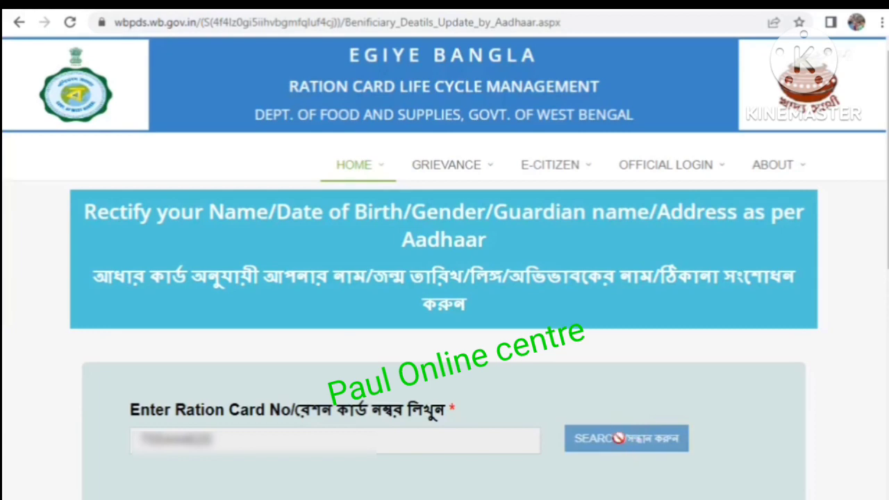
pyautogui.click(619, 438)
# Select Name, Age, Gender, Guardian Name and Address as the ration card details to update
pyautogui.scroll(-6, 591, 375)
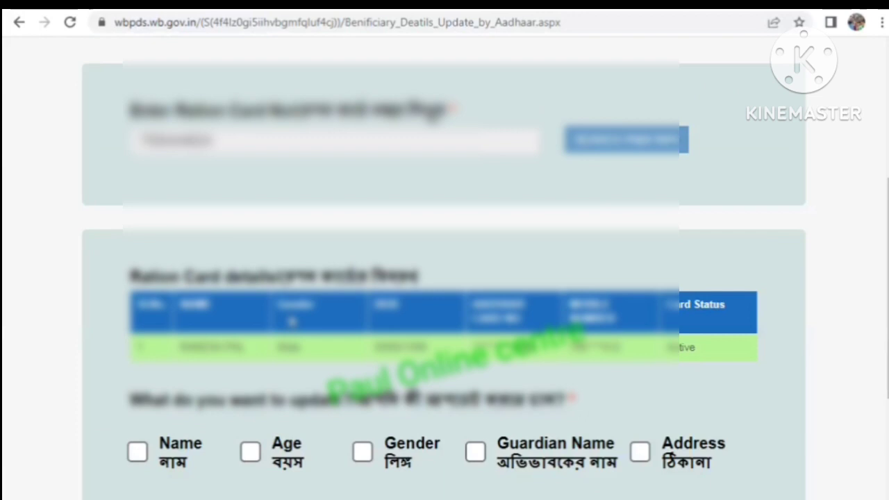
pyautogui.scroll(-3, 281, 325)
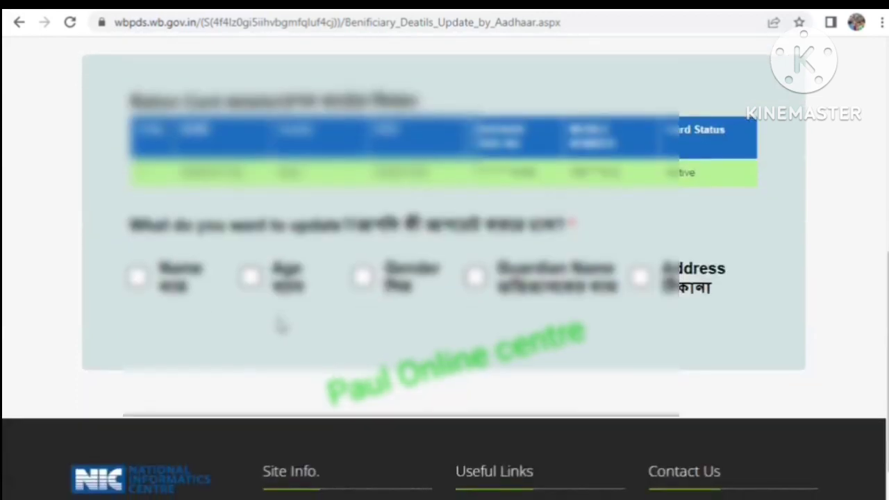
pyautogui.scroll(3, 282, 325)
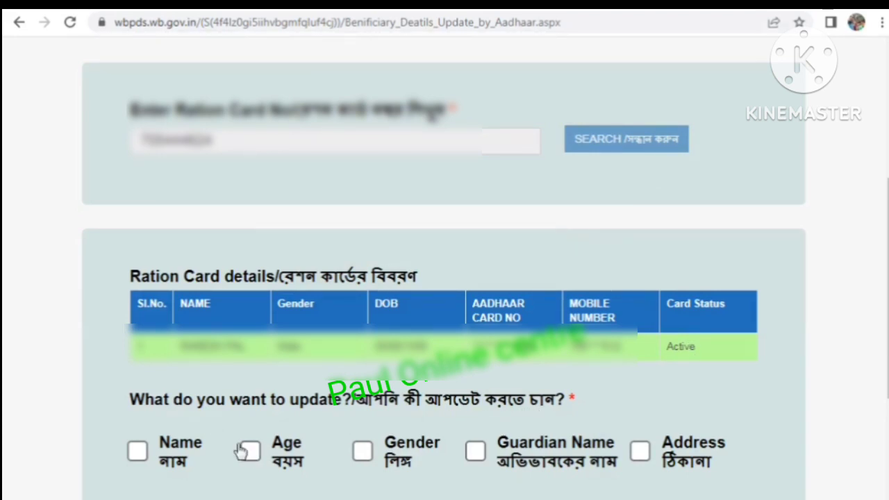
pyautogui.click(138, 452)
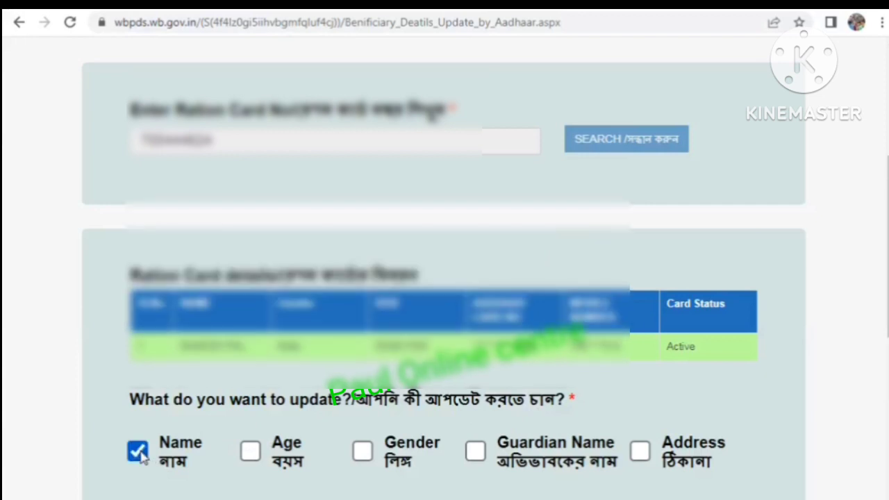
pyautogui.scroll(-3, 142, 455)
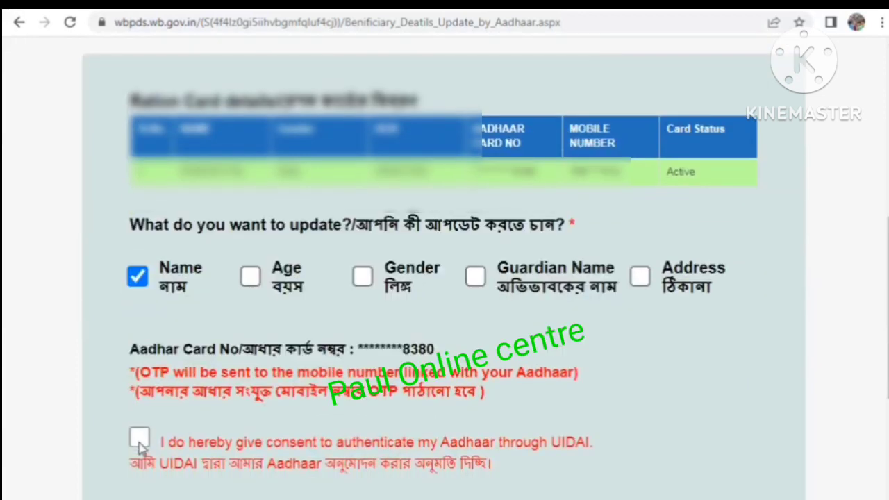
pyautogui.click(248, 282)
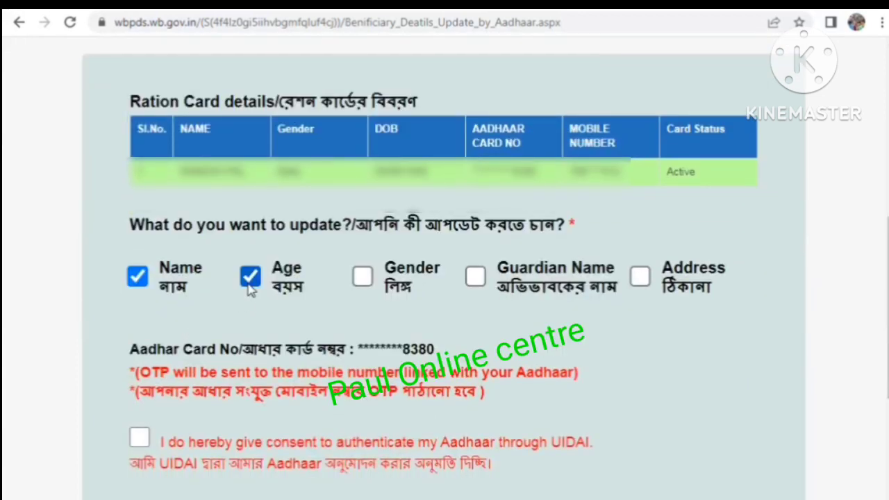
pyautogui.click(375, 281)
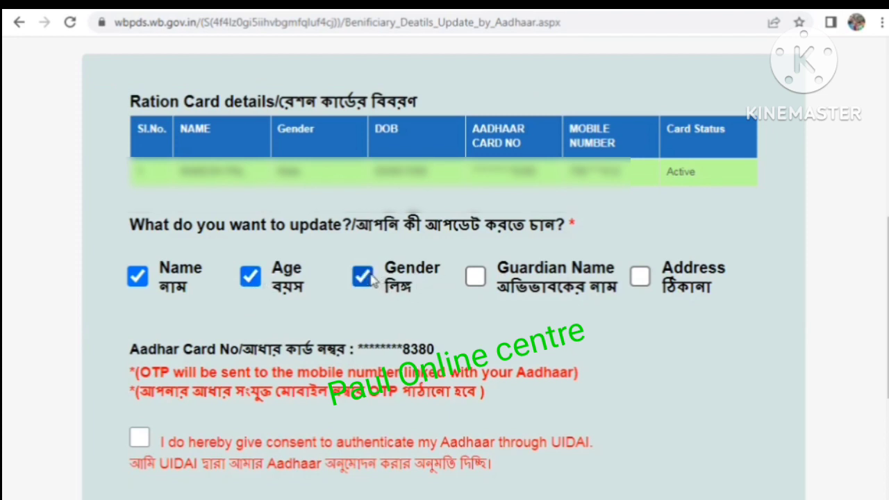
pyautogui.click(479, 282)
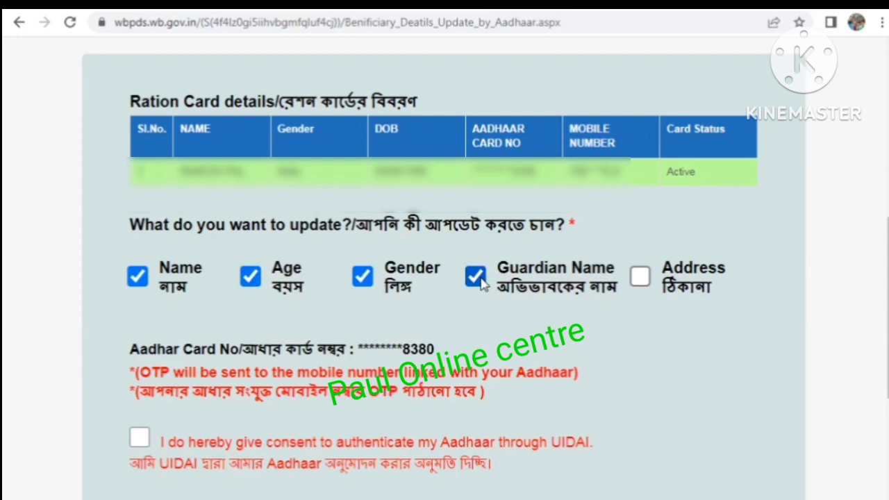
pyautogui.click(643, 278)
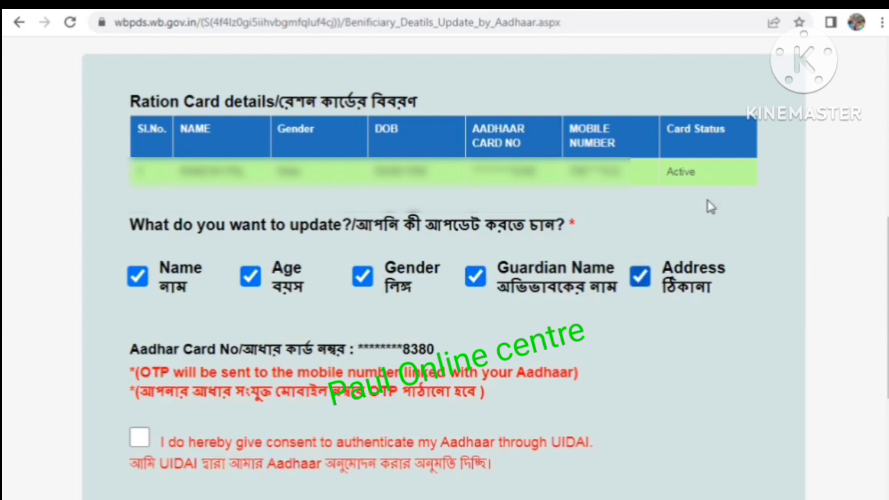
pyautogui.moveTo(115, 255); pyautogui.dragTo(440, 301)
pyautogui.click(504, 307)
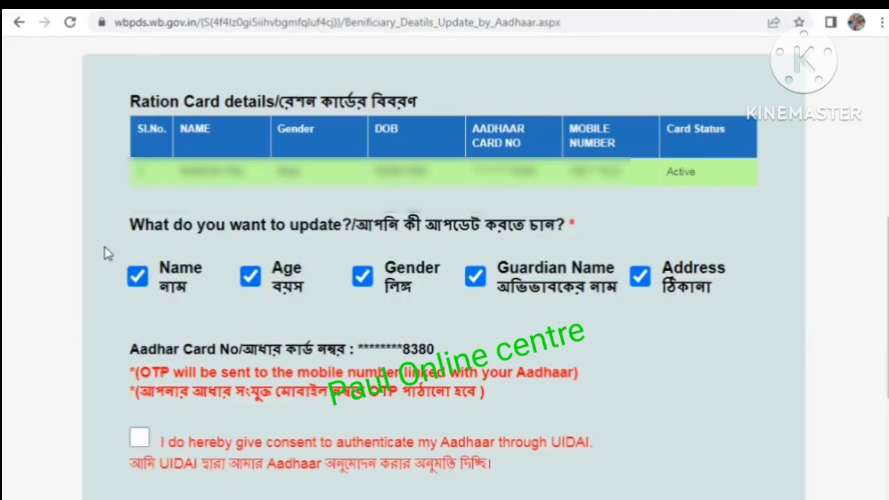
pyautogui.tripleClick(734, 278)
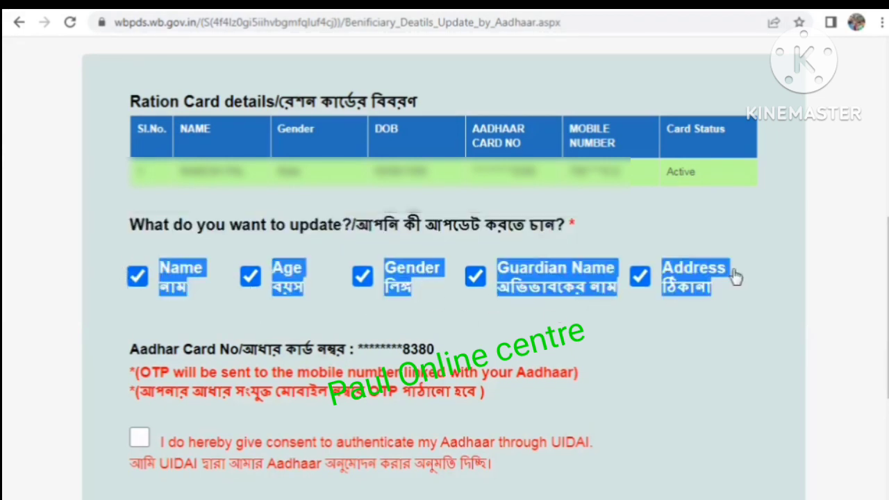
pyautogui.click(756, 266)
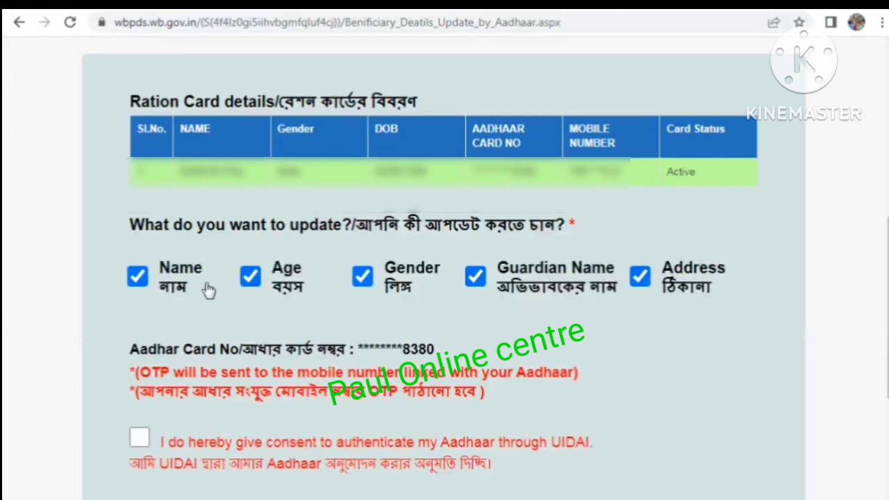
# Deselect Age and Gender among the details to update, toggling Guardian Name off and on again
pyautogui.click(251, 276)
pyautogui.click(362, 277)
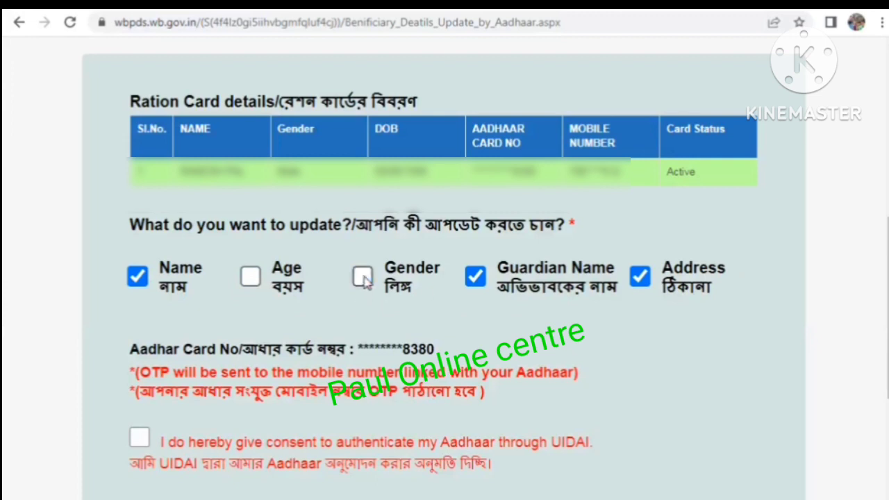
pyautogui.click(476, 276)
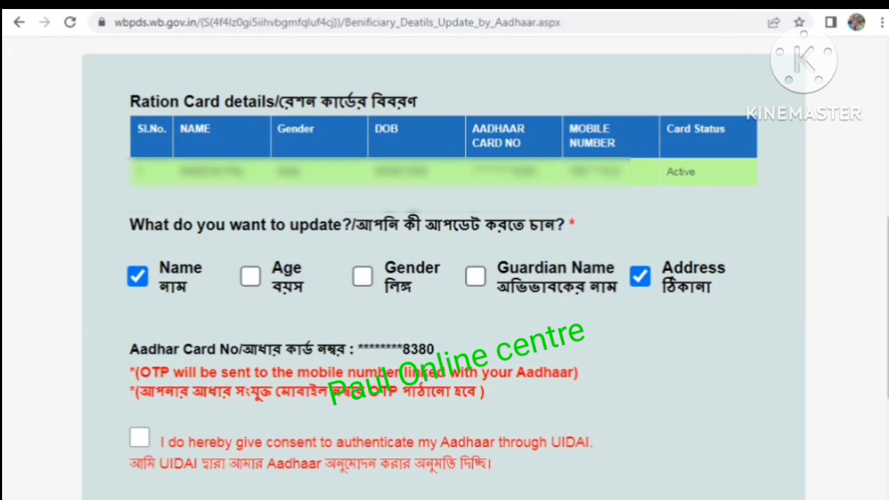
pyautogui.click(476, 276)
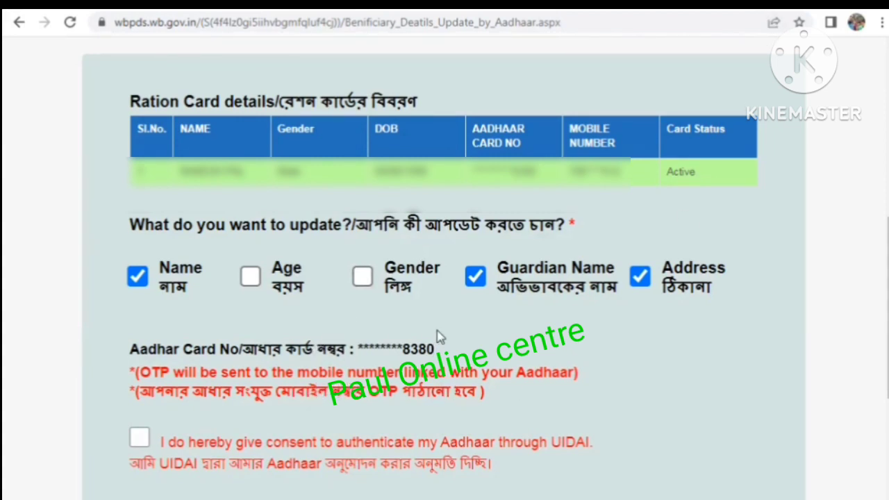
# Give consent to Aadhaar authentication through UIDAI and request the OTP
pyautogui.click(144, 445)
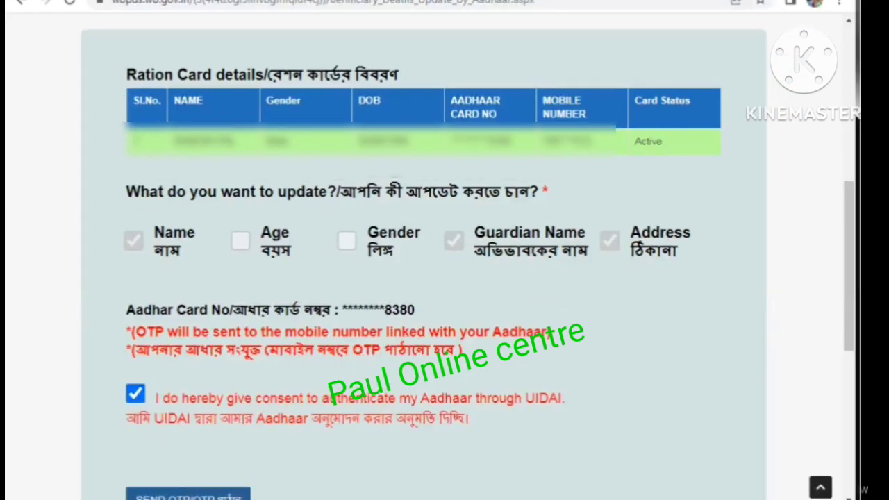
pyautogui.scroll(-2, 219, 479)
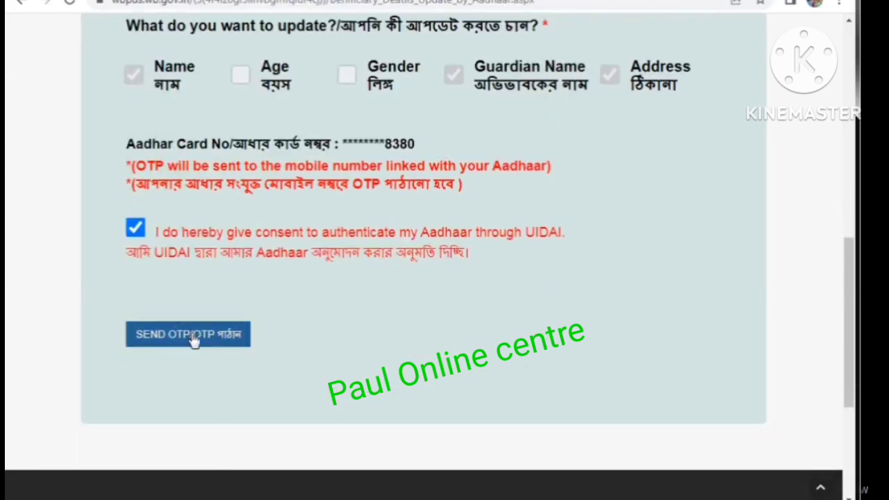
pyautogui.click(198, 345)
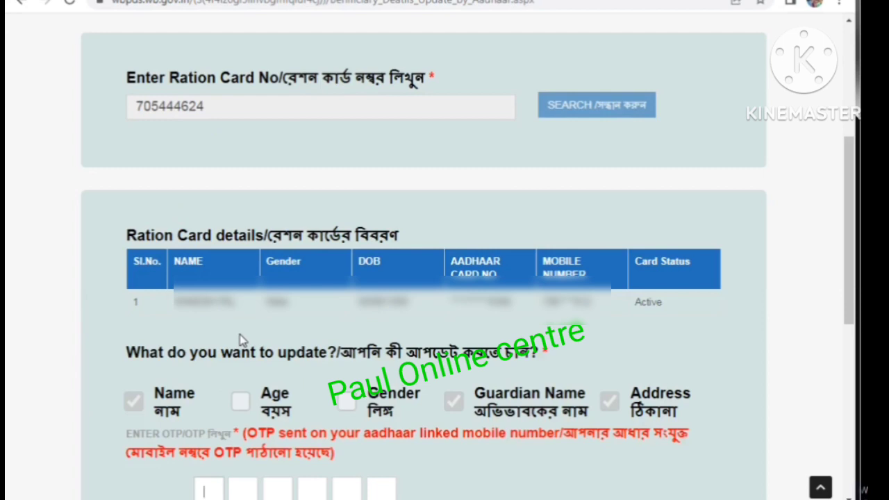
# Verify and submit the fetched Aadhaar details, and agree to proceed with the ration card update
pyautogui.scroll(-2, 240, 340)
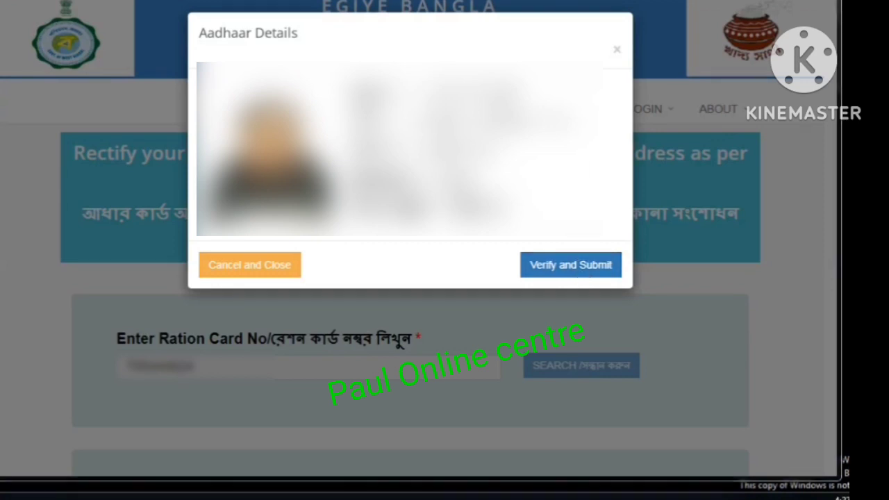
pyautogui.click(570, 270)
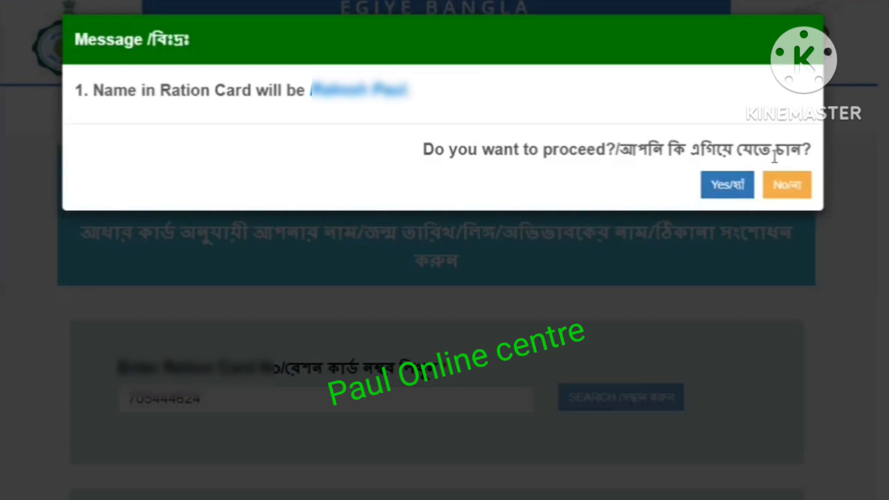
pyautogui.click(725, 194)
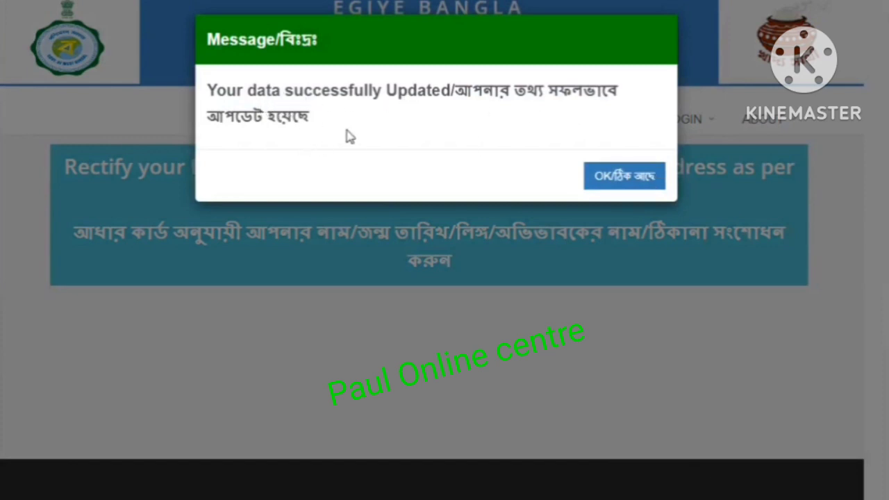
pyautogui.click(608, 184)
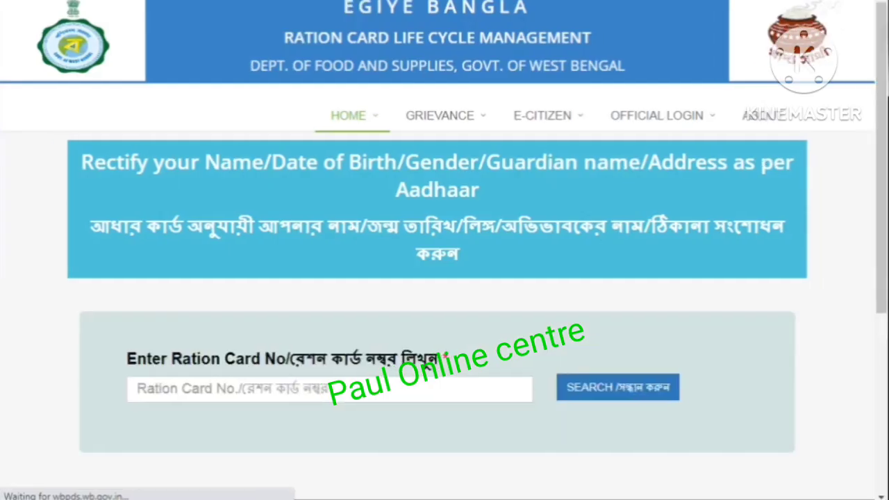